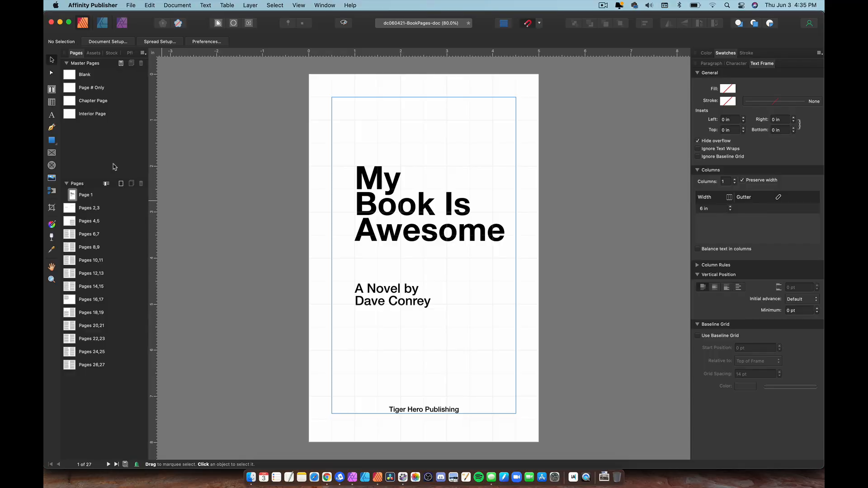
- Review the new-document settings for page size, page count, color format, margins and bleed without creating a document
{"action": "key", "text": "super+n"}
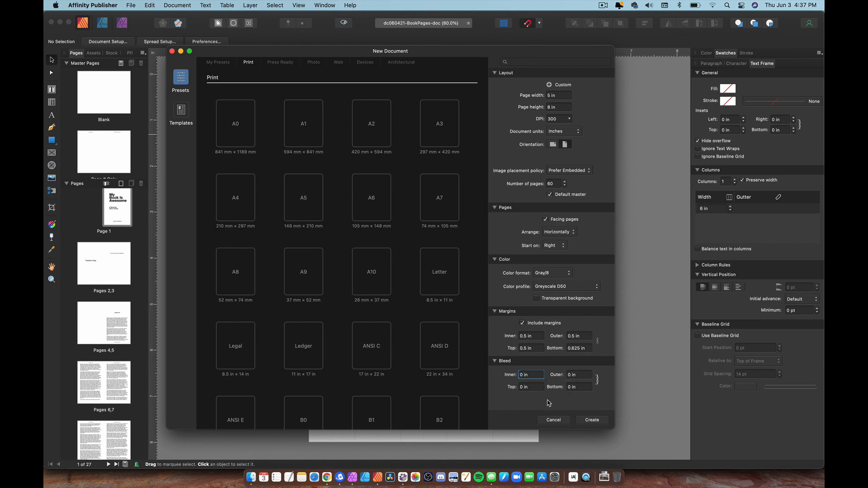
{"action": "left_click", "coordinate": [553, 421]}
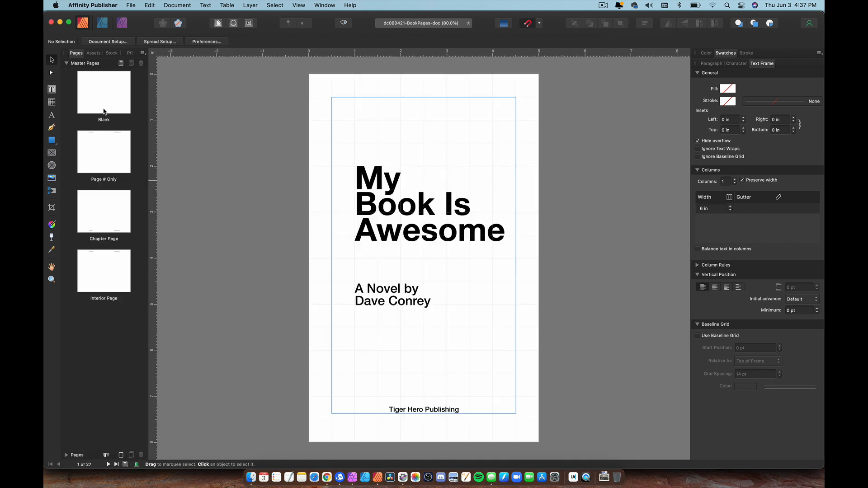
- On the Page # Only master, replace the # in the left page's header with an inserted Page Number field
{"action": "double_click", "coordinate": [110, 98]}
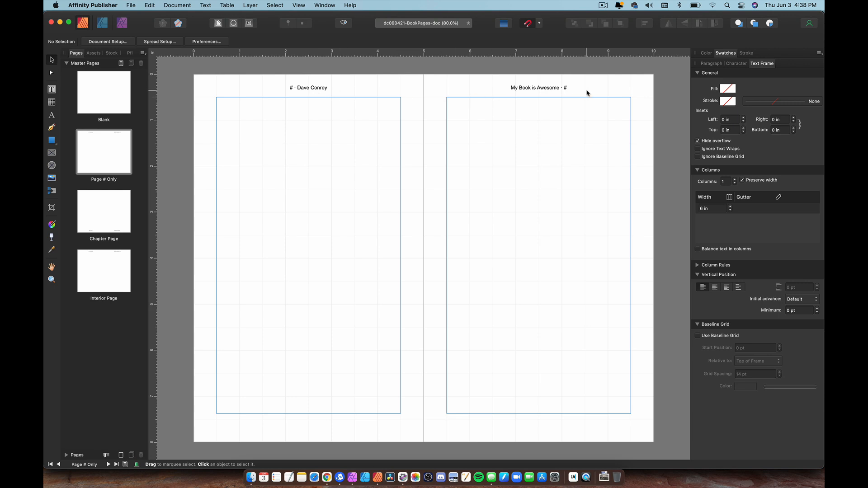
{"action": "scroll", "coordinate": [289, 90], "scroll_direction": "up", "scroll_amount": 8}
{"action": "double_click", "coordinate": [308, 87]}
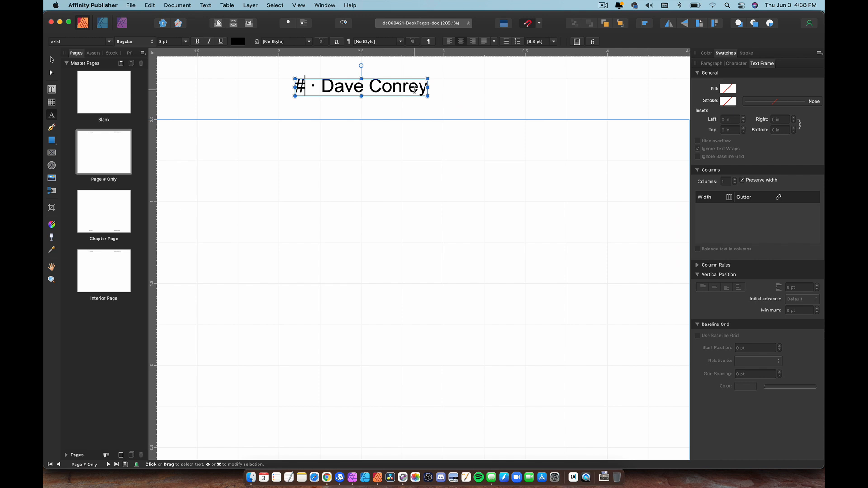
{"action": "left_click_drag", "start_coordinate": [305, 87], "coordinate": [294, 87]}
{"action": "key", "text": "BackSpace"}
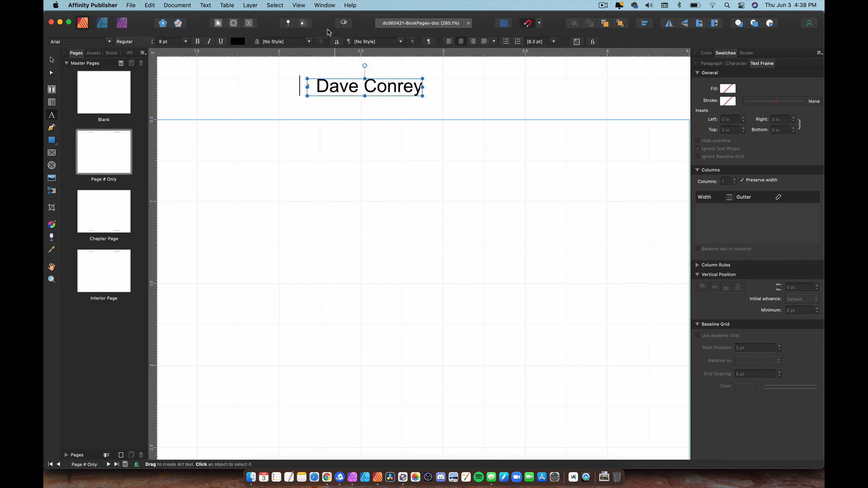
{"action": "left_click", "coordinate": [206, 5]}
{"action": "mouse_move", "coordinate": [231, 205]}
{"action": "mouse_move", "coordinate": [226, 248]}
{"action": "mouse_move", "coordinate": [319, 251]}
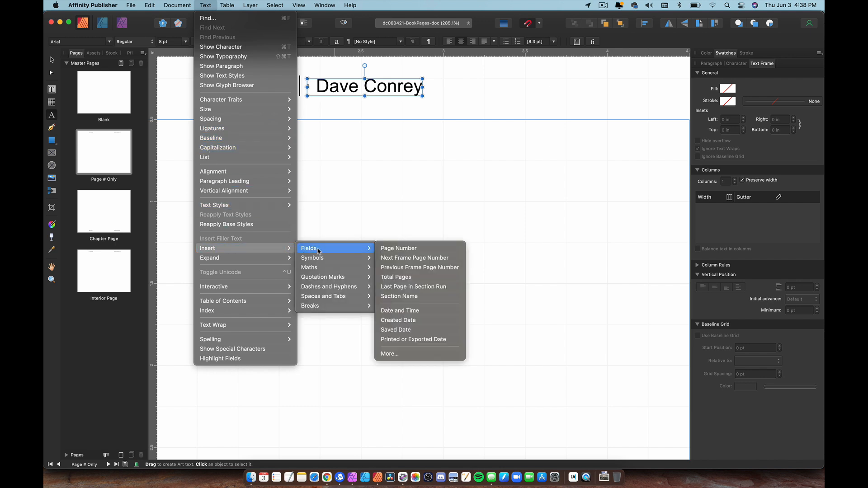
{"action": "left_click", "coordinate": [398, 248]}
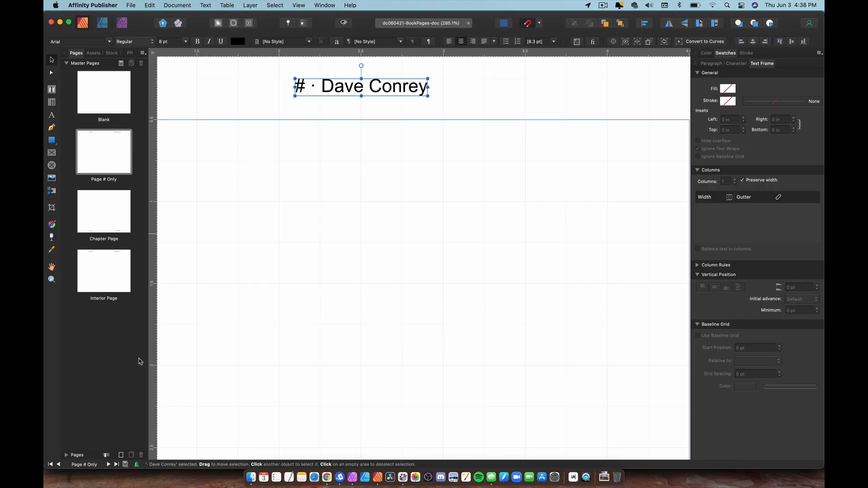
- Open the pages 6–7 spread to check the page number in its header
{"action": "left_click", "coordinate": [78, 456]}
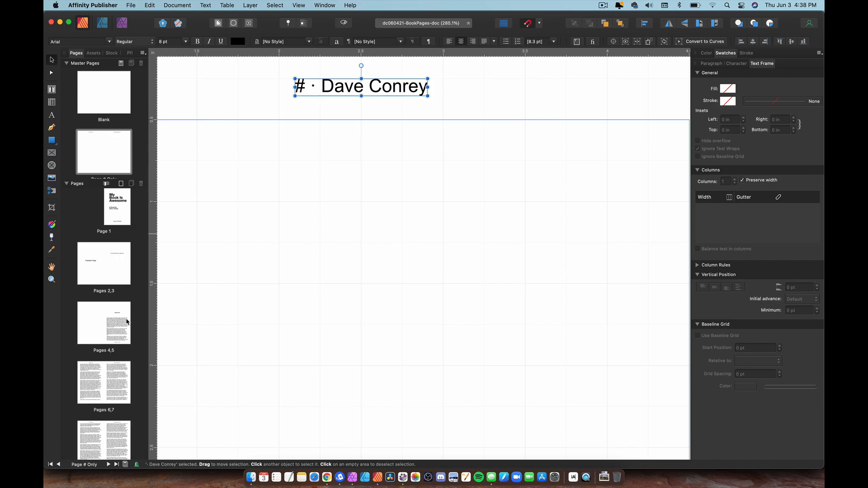
{"action": "double_click", "coordinate": [104, 382]}
{"action": "scroll", "coordinate": [406, 93], "scroll_direction": "up", "scroll_amount": 3}
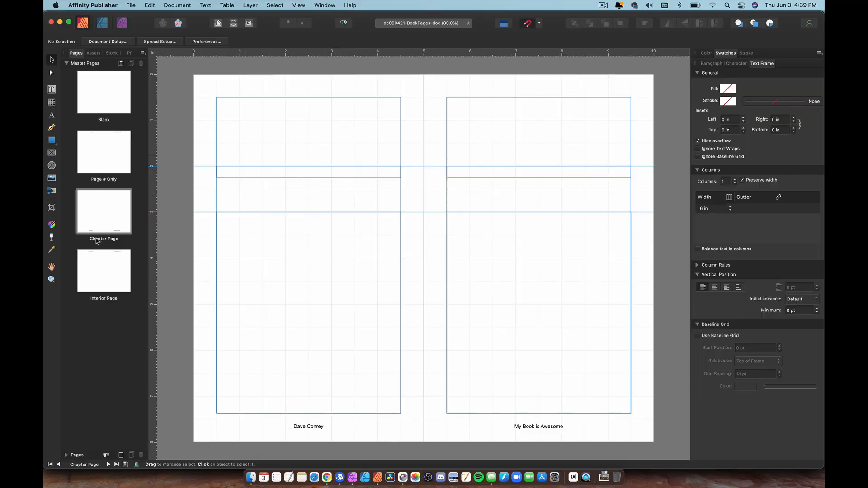
- Examine the title frames, body text frames and footer texts on both pages of the Chapter Page master
{"action": "left_click", "coordinate": [277, 174]}
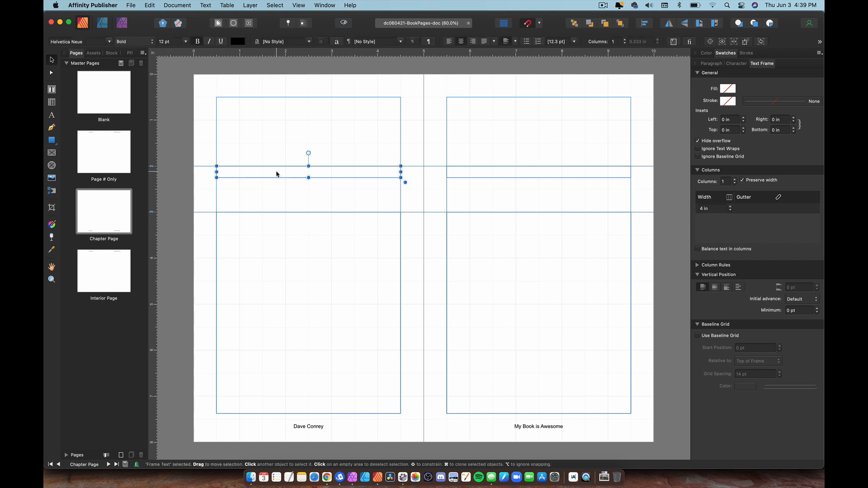
{"action": "left_click", "coordinate": [526, 177]}
{"action": "left_click", "coordinate": [371, 173]}
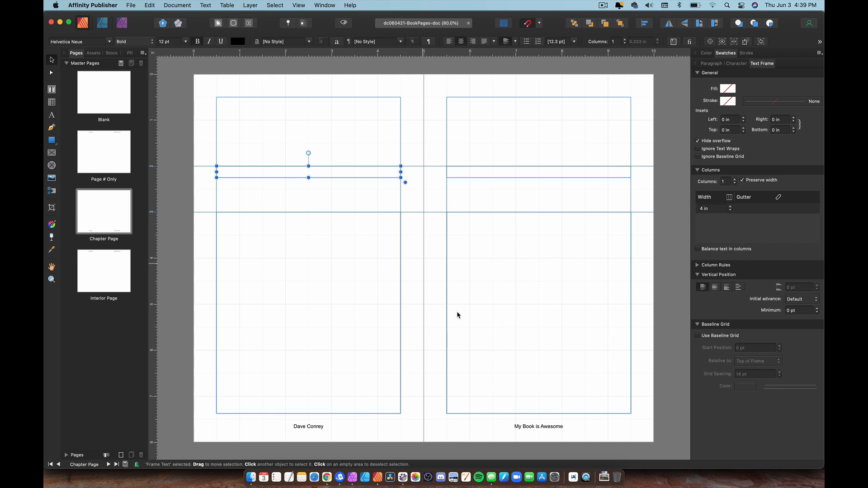
{"action": "left_click", "coordinate": [306, 427]}
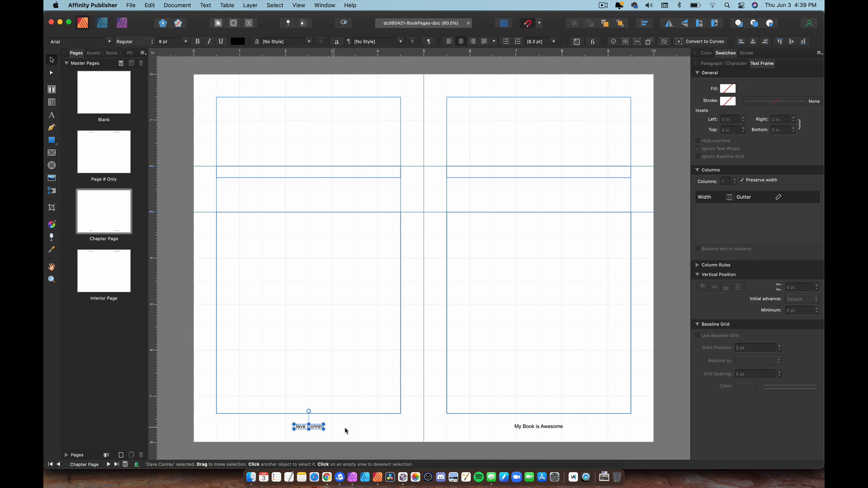
{"action": "left_click", "coordinate": [525, 428]}
{"action": "left_click", "coordinate": [362, 256]}
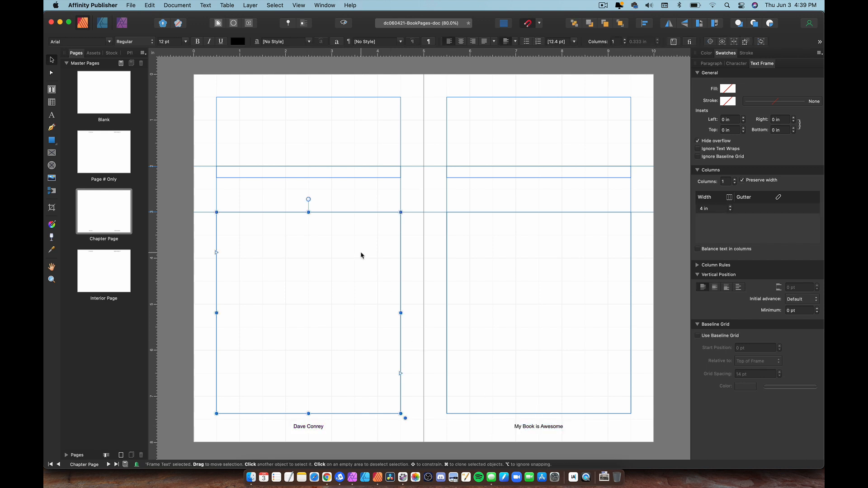
{"action": "left_click", "coordinate": [477, 250]}
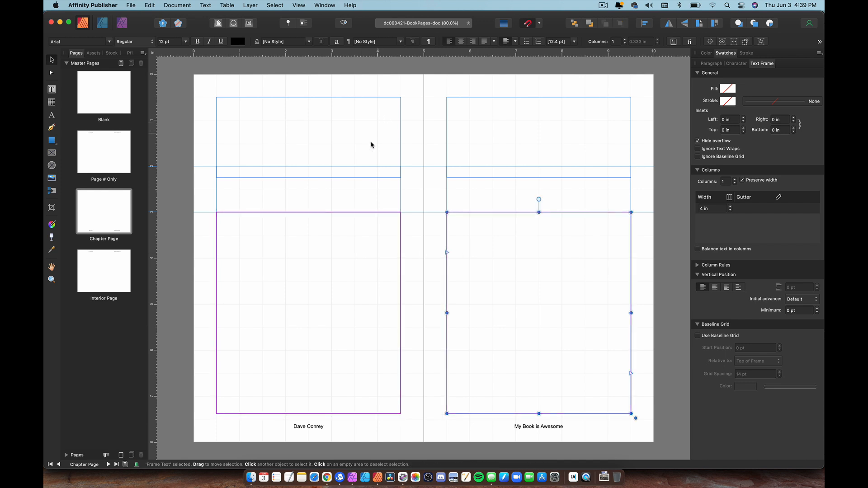
{"action": "left_click", "coordinate": [337, 175]}
{"action": "left_click", "coordinate": [501, 176]}
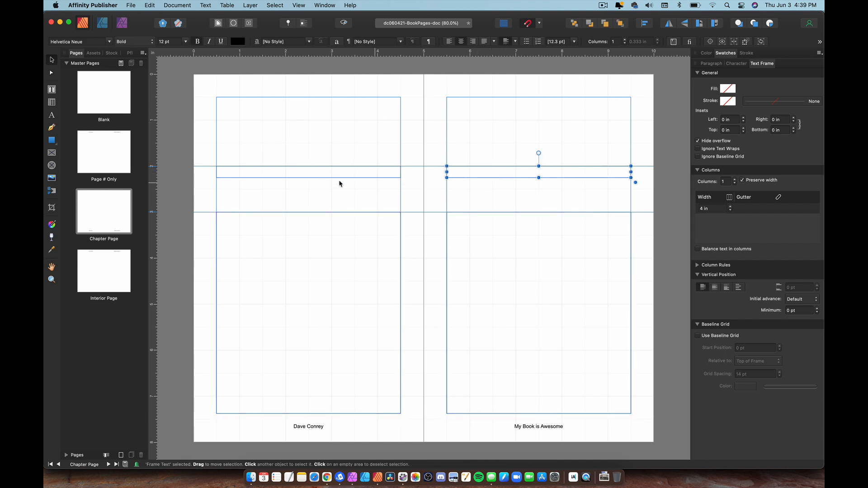
- Enter "Chapter One" in the left page's title frame on the Chapter Page master
{"action": "left_click", "coordinate": [315, 177]}
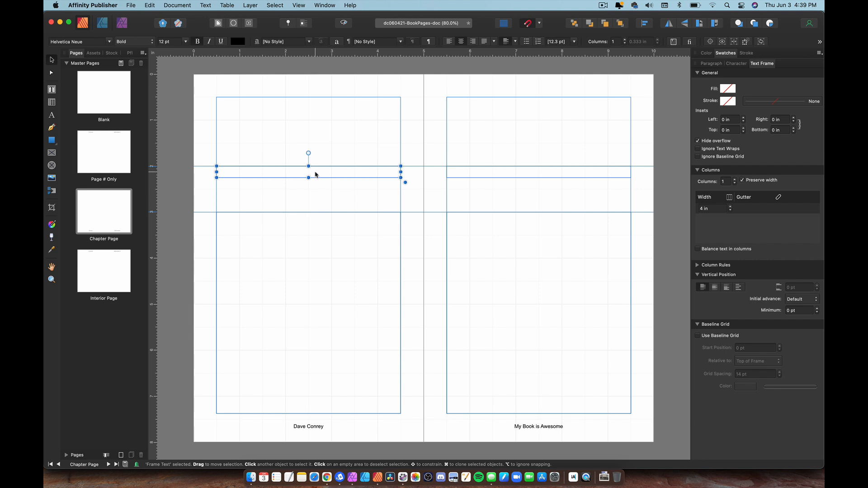
{"action": "double_click", "coordinate": [315, 174]}
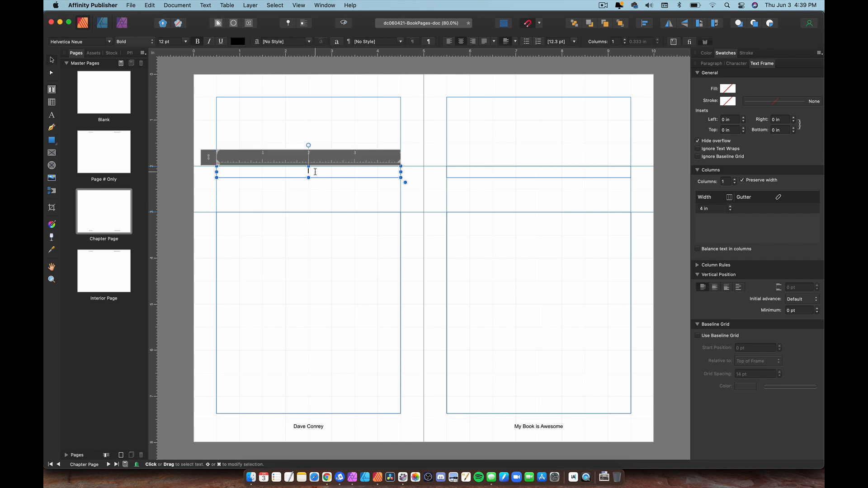
{"action": "type", "text": "Chapter One"}
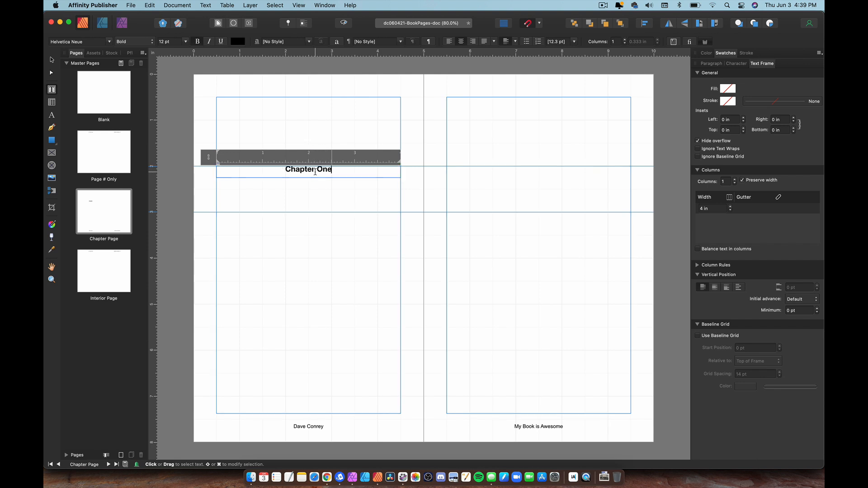
{"action": "key", "text": "Escape"}
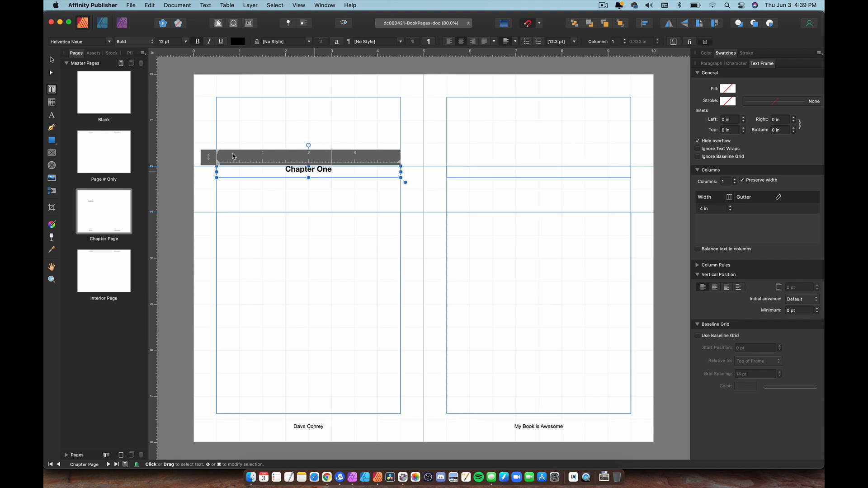
- Delete the "Chapter One" text from the left title frame on the Chapter Page master
{"action": "left_click", "coordinate": [51, 73]}
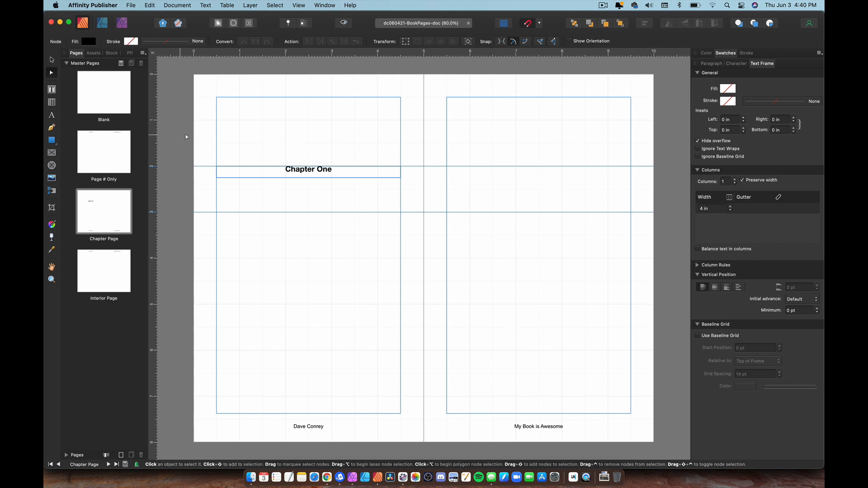
{"action": "double_click", "coordinate": [321, 173]}
{"action": "triple_click", "coordinate": [324, 172]}
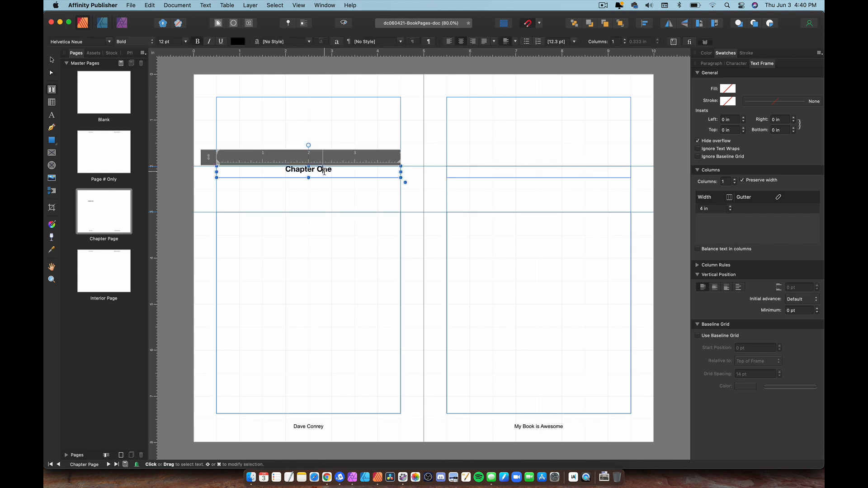
{"action": "key", "text": "BackSpace"}
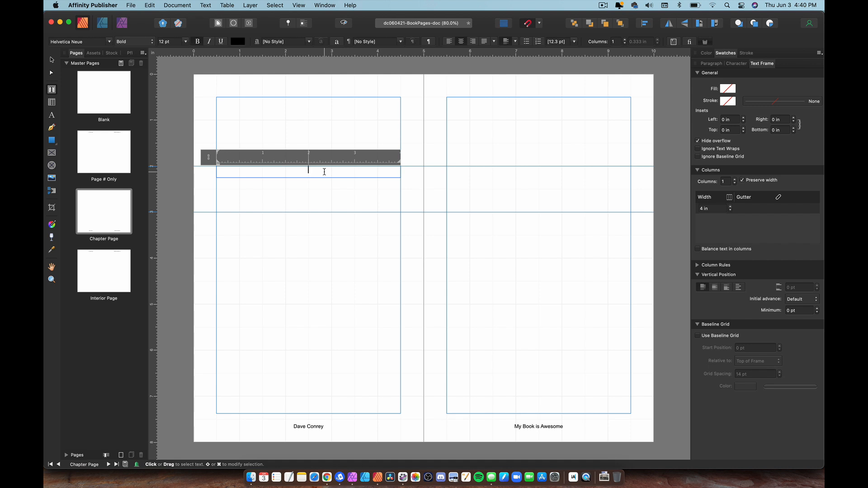
- Open the pages 4–5 spread and inspect the chapter title text on page 5
{"action": "left_click", "coordinate": [78, 456]}
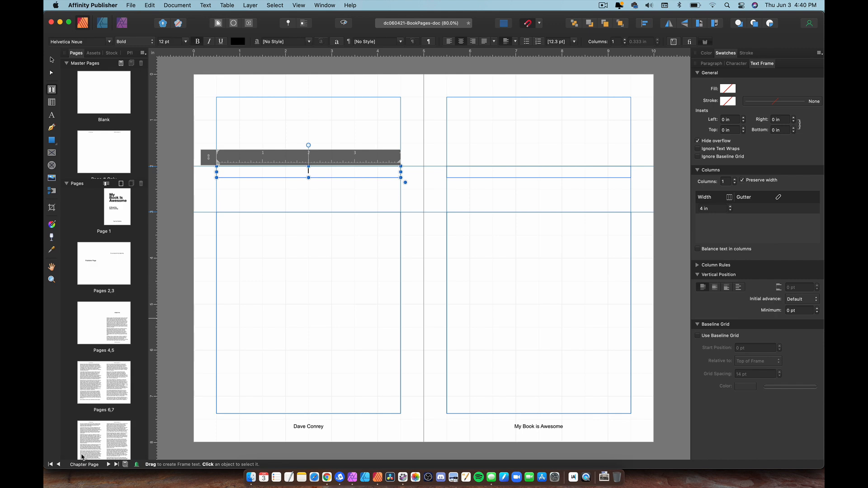
{"action": "left_click", "coordinate": [115, 331]}
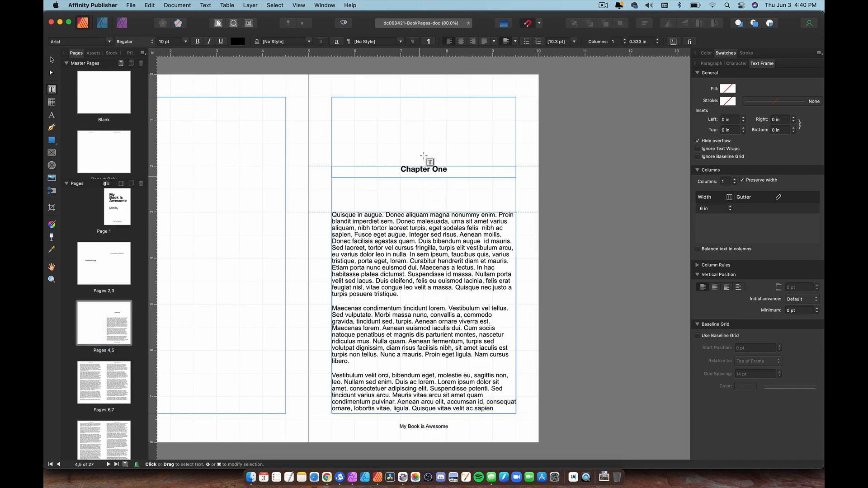
{"action": "double_click", "coordinate": [424, 172]}
{"action": "scroll", "coordinate": [294, 185], "scroll_direction": "left", "scroll_amount": 3}
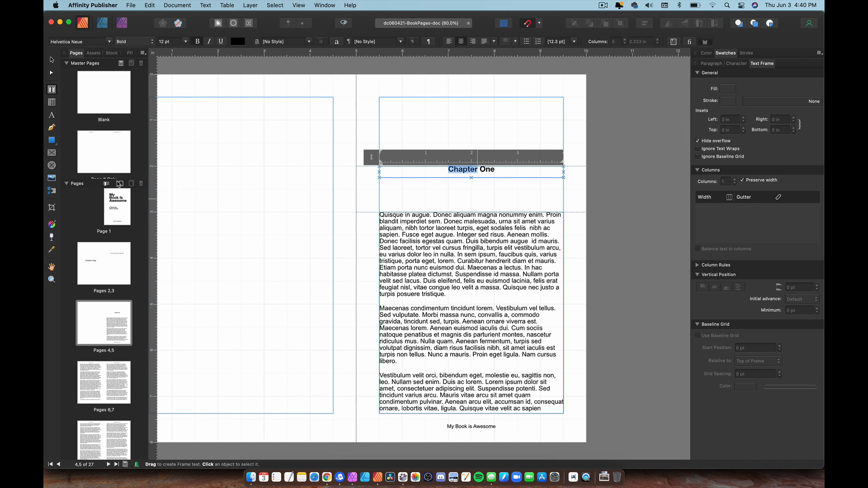
{"action": "key", "text": "Escape"}
- Apply the Chapter Page master to page 4, replacing its existing master
{"action": "scroll", "coordinate": [184, 301], "scroll_direction": "left", "scroll_amount": 10}
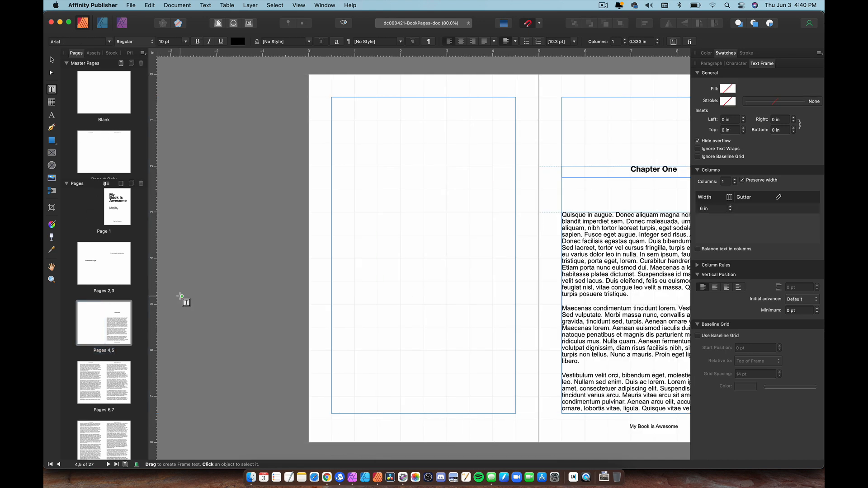
{"action": "right_click", "coordinate": [356, 213]}
{"action": "right_click", "coordinate": [98, 315]}
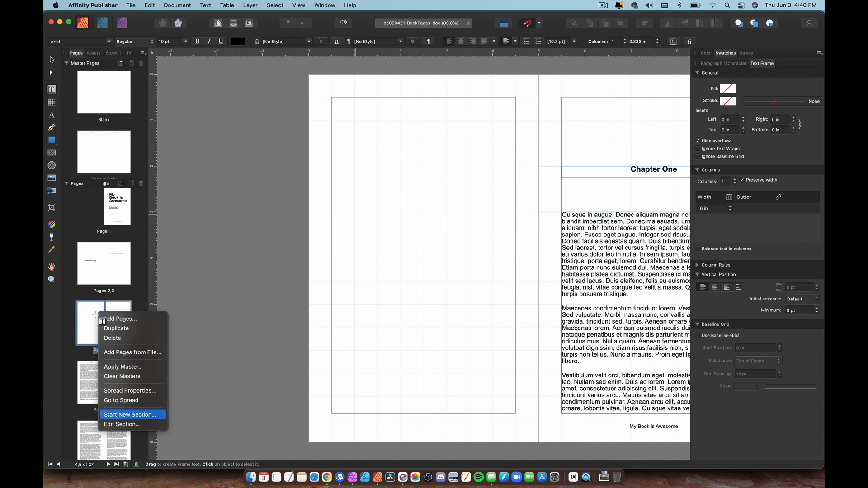
{"action": "left_click", "coordinate": [52, 59]}
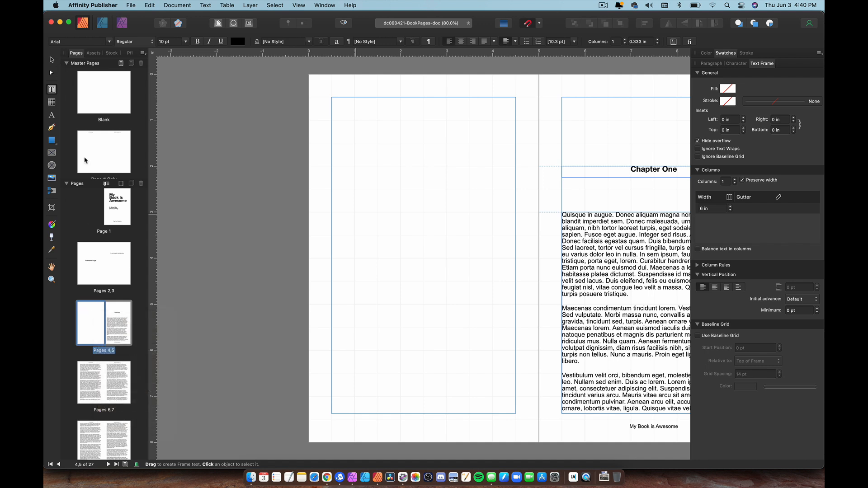
{"action": "left_click", "coordinate": [51, 59]}
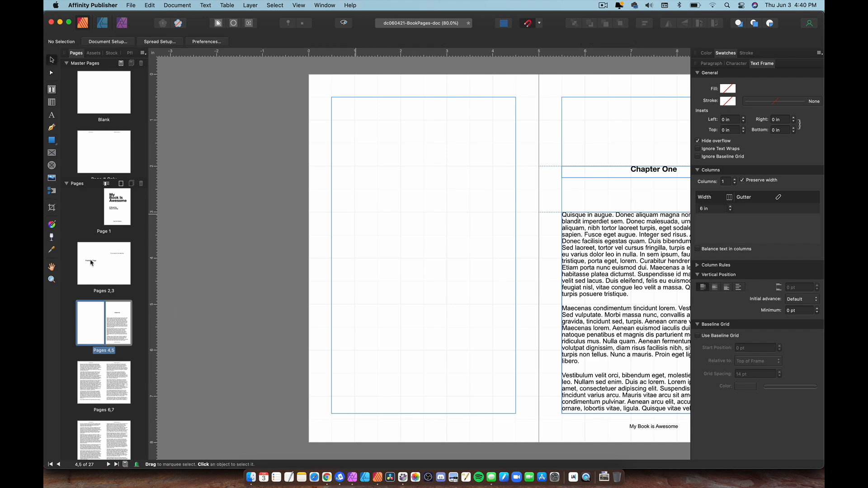
{"action": "right_click", "coordinate": [91, 324]}
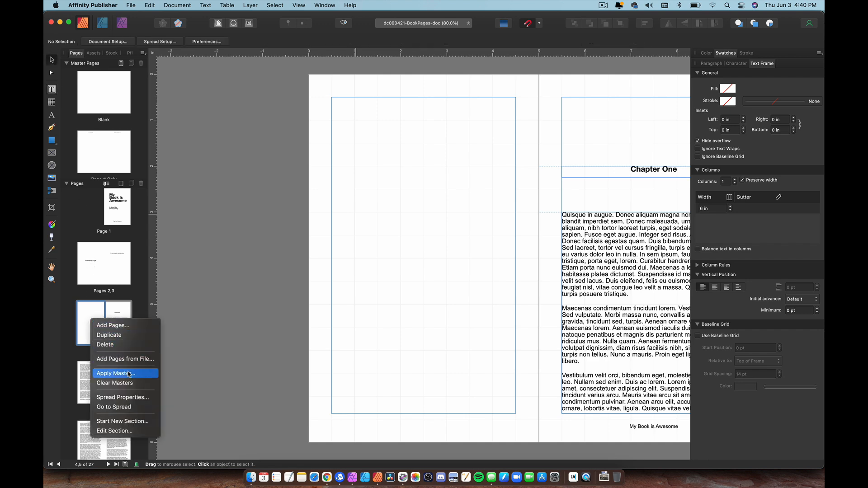
{"action": "left_click", "coordinate": [114, 374]}
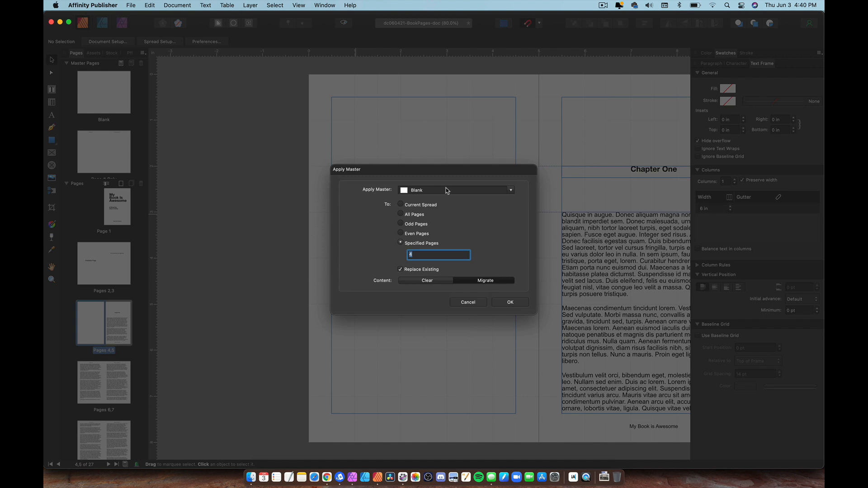
{"action": "left_click", "coordinate": [446, 189]}
{"action": "left_click", "coordinate": [425, 287]}
{"action": "left_click", "coordinate": [511, 303]}
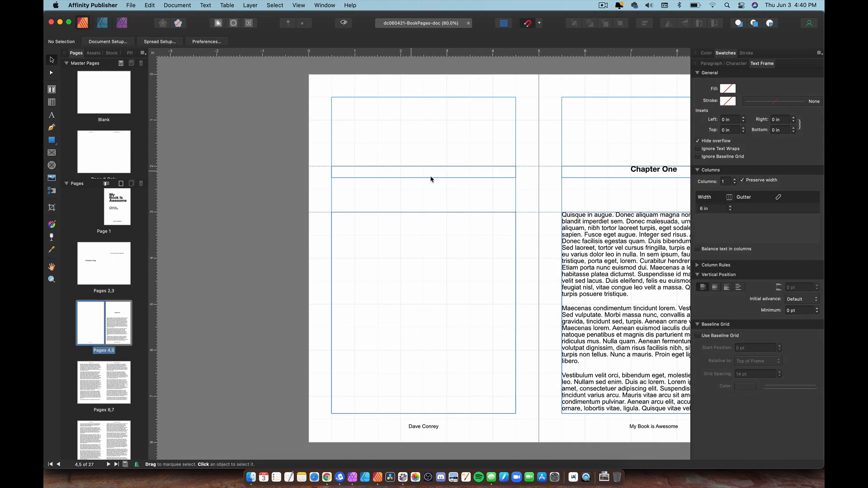
- Enter "Chapter Zero" in the title frame on page 4
{"action": "left_click", "coordinate": [434, 177]}
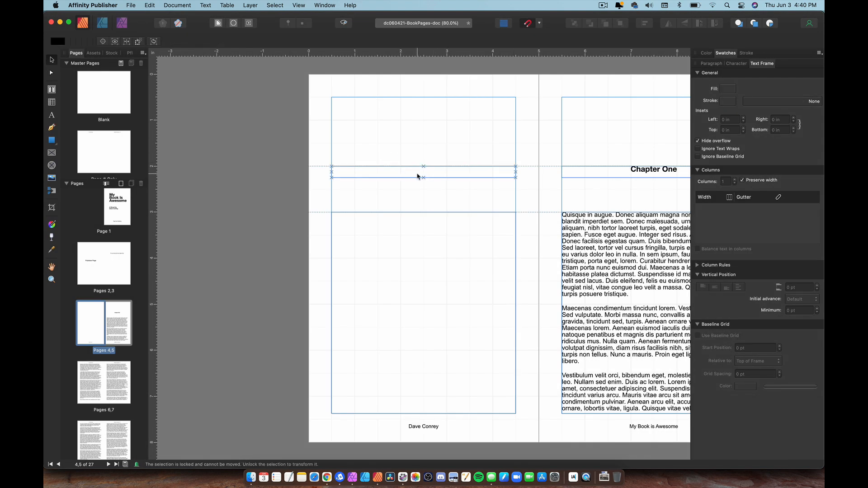
{"action": "double_click", "coordinate": [417, 176]}
{"action": "type", "text": "Chapter Zero"}
{"action": "key", "text": "Escape"}
- Apply the Blank master to page 4, replacing its existing master, and delete the leftover "Chapter Zero" title frame
{"action": "right_click", "coordinate": [86, 310]}
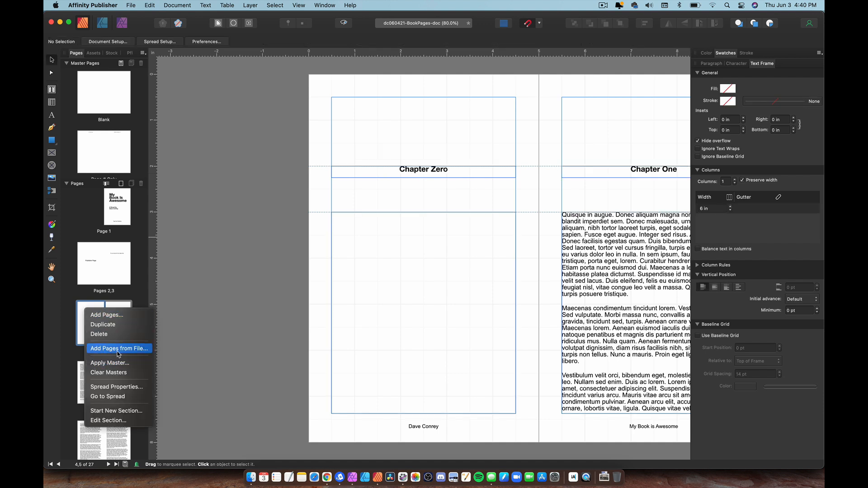
{"action": "left_click", "coordinate": [271, 243]}
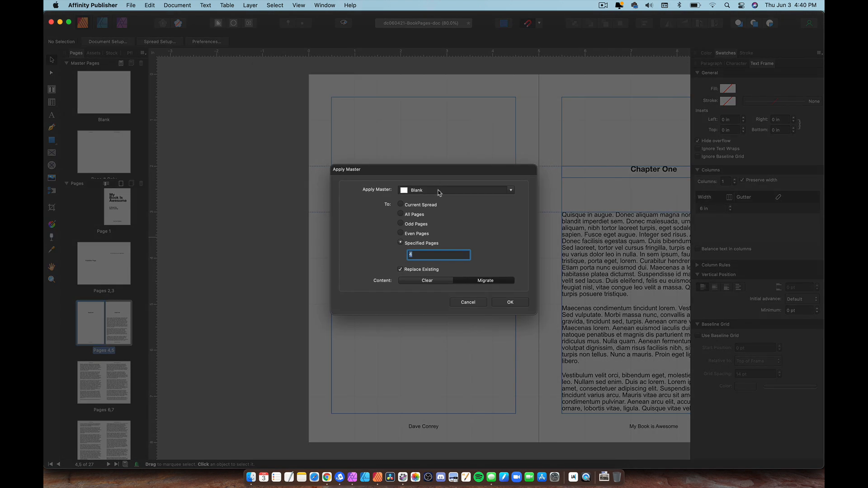
{"action": "left_click", "coordinate": [439, 192]}
{"action": "left_click", "coordinate": [447, 286]}
{"action": "left_click", "coordinate": [510, 303]}
{"action": "left_click", "coordinate": [468, 174]}
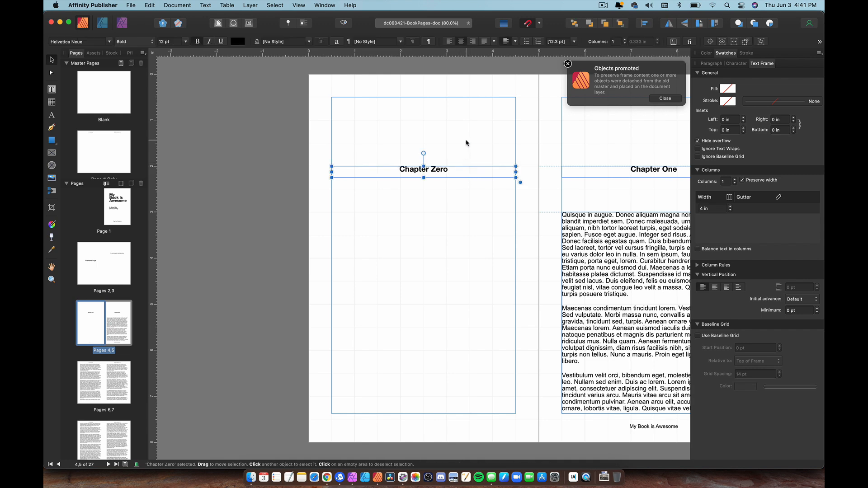
{"action": "key", "text": "Delete"}
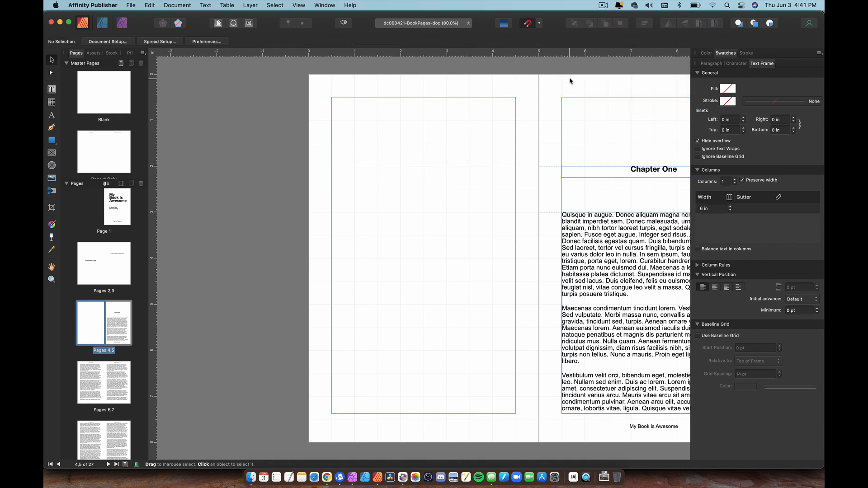
- Examine how the body text flows from page 5's text frame into the frames on the following spreads
{"action": "scroll", "coordinate": [569, 81], "scroll_direction": "right", "scroll_amount": 5}
{"action": "left_click", "coordinate": [502, 222]}
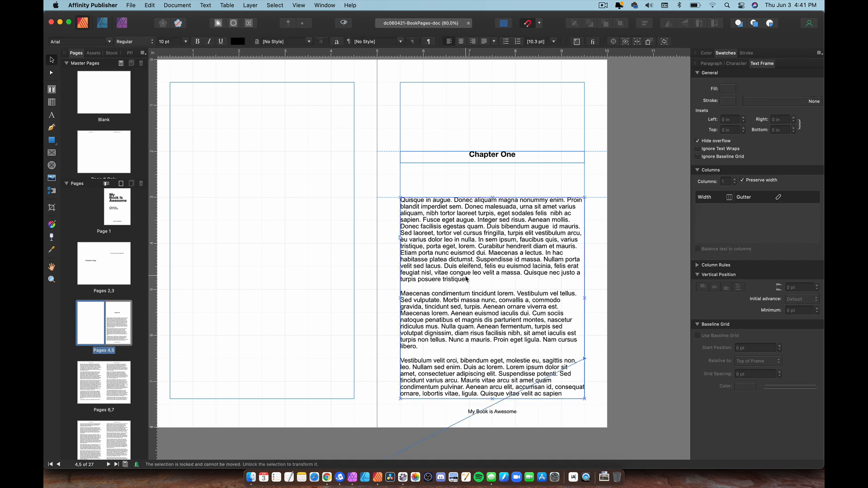
{"action": "scroll", "coordinate": [465, 277], "scroll_direction": "down", "scroll_amount": 3}
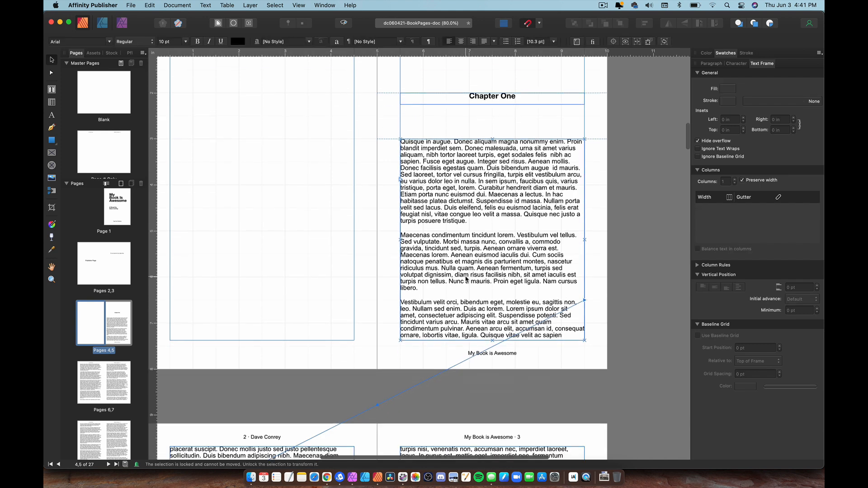
{"action": "double_click", "coordinate": [484, 204]}
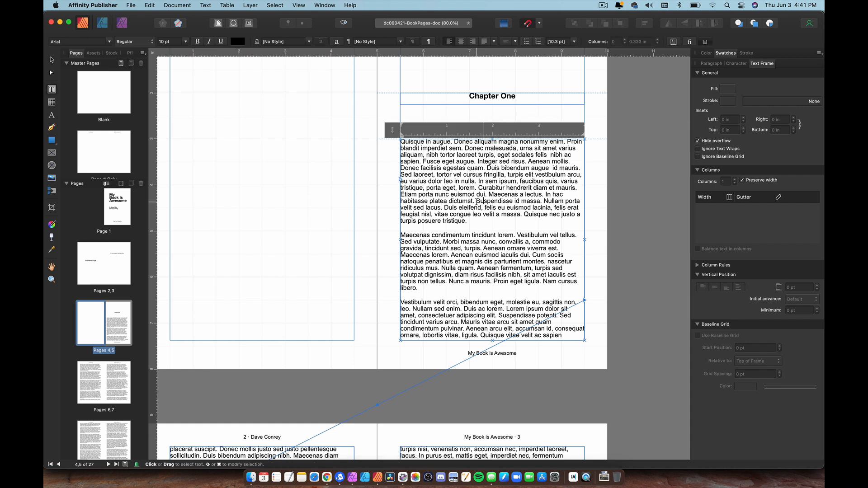
{"action": "scroll", "coordinate": [414, 213], "scroll_direction": "down", "scroll_amount": 10}
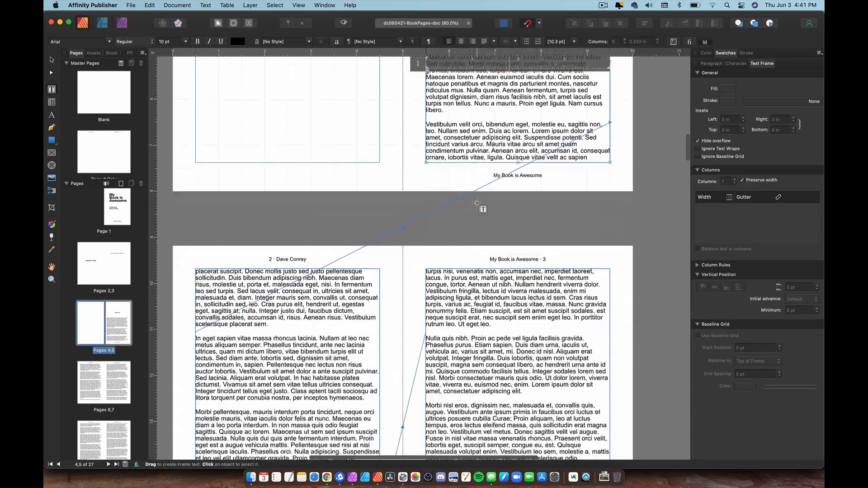
{"action": "scroll", "coordinate": [414, 213], "scroll_direction": "down", "scroll_amount": 15}
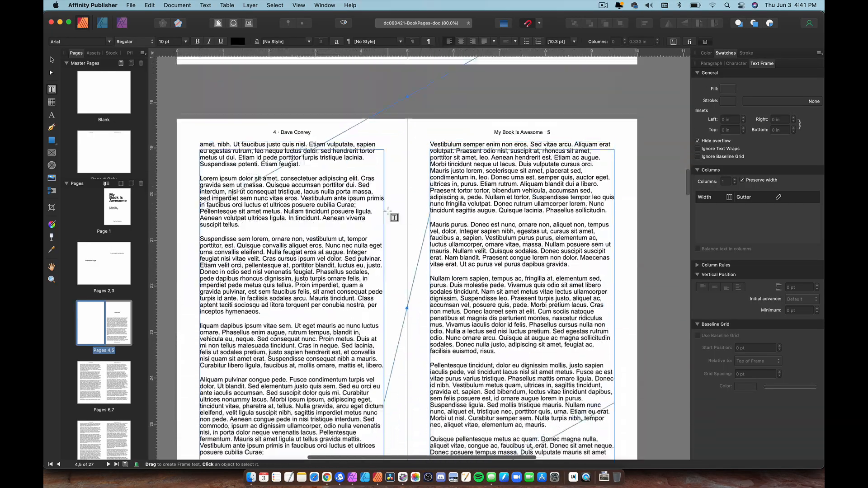
{"action": "scroll", "coordinate": [468, 144], "scroll_direction": "up", "scroll_amount": 2}
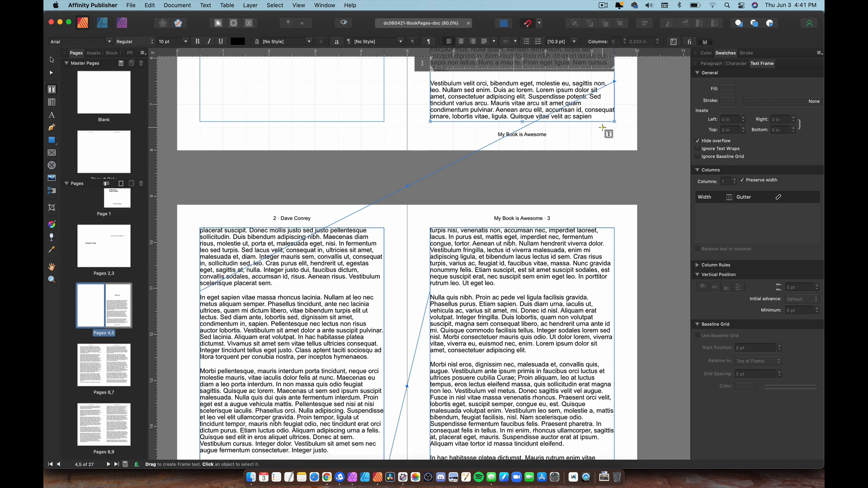
{"action": "scroll", "coordinate": [620, 125], "scroll_direction": "up", "scroll_amount": 6}
{"action": "scroll", "coordinate": [602, 128], "scroll_direction": "up", "scroll_amount": 2}
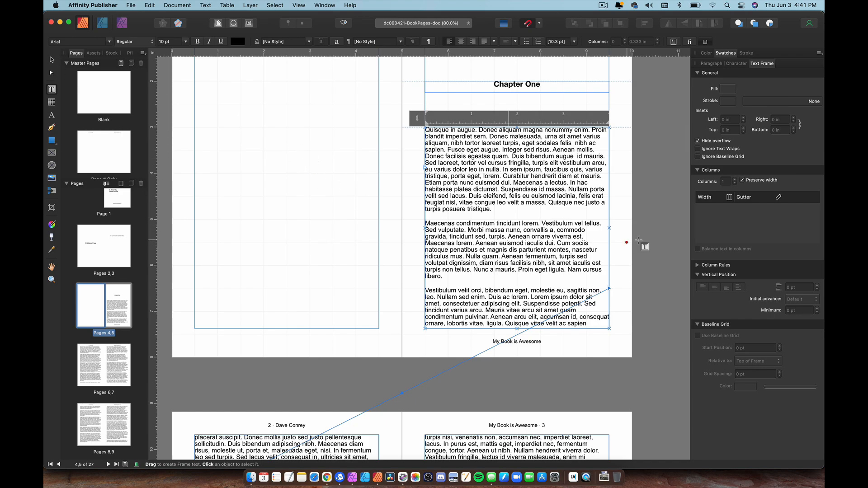
- Break the text flow out of page 5's body frame and relink it to the body frame on page 6
{"action": "scroll", "coordinate": [615, 270], "scroll_direction": "up", "scroll_amount": 4}
{"action": "scroll", "coordinate": [616, 271], "scroll_direction": "up", "scroll_amount": 3}
{"action": "scroll", "coordinate": [616, 271], "scroll_direction": "down", "scroll_amount": 2}
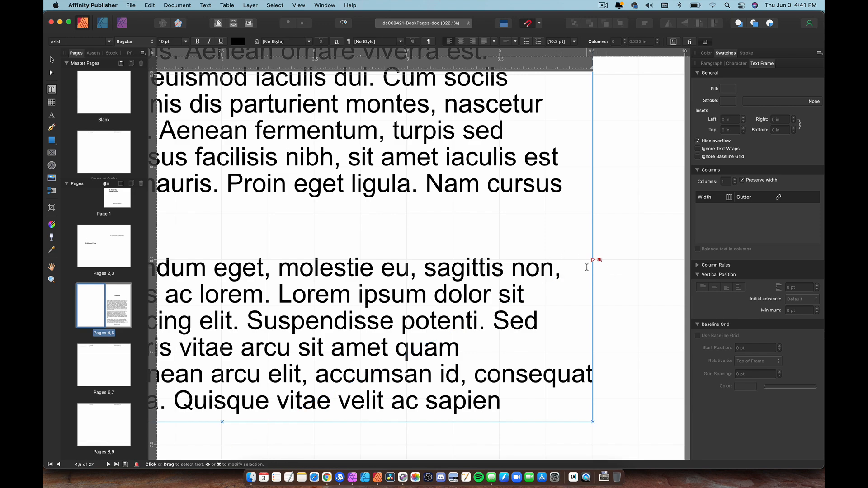
{"action": "scroll", "coordinate": [592, 262], "scroll_direction": "down", "scroll_amount": 5}
{"action": "scroll", "coordinate": [364, 271], "scroll_direction": "down", "scroll_amount": 3}
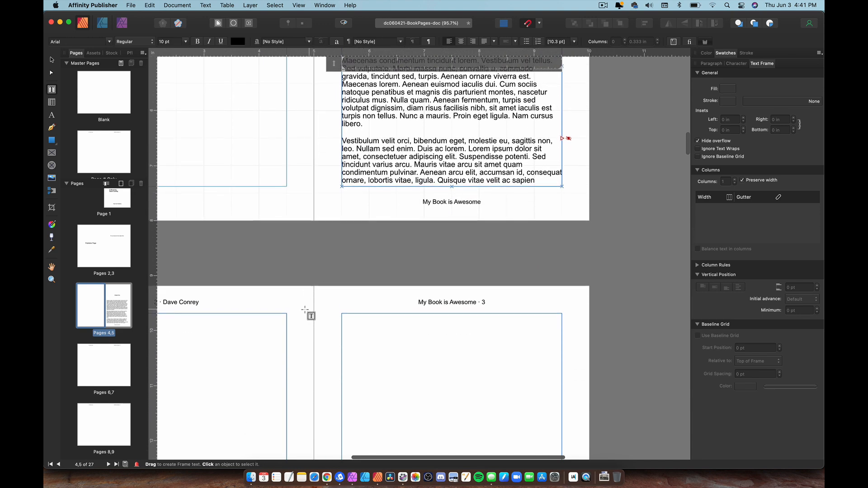
{"action": "left_click", "coordinate": [565, 139]}
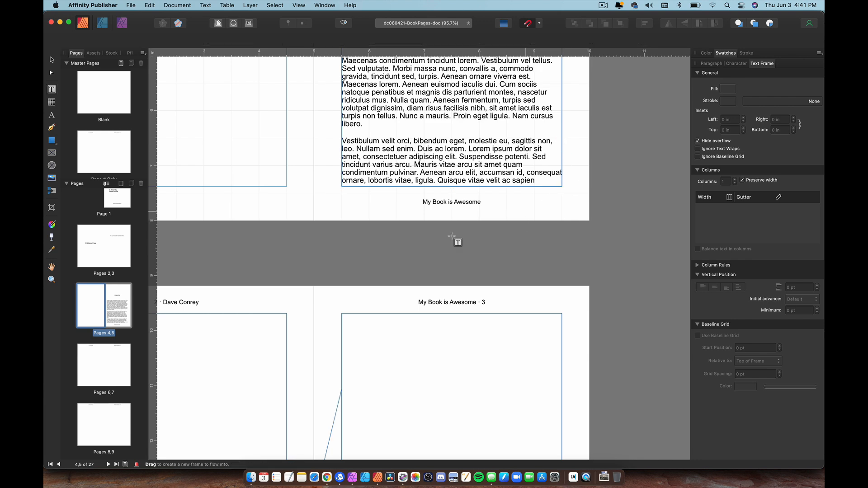
{"action": "scroll", "coordinate": [407, 244], "scroll_direction": "down", "scroll_amount": 2}
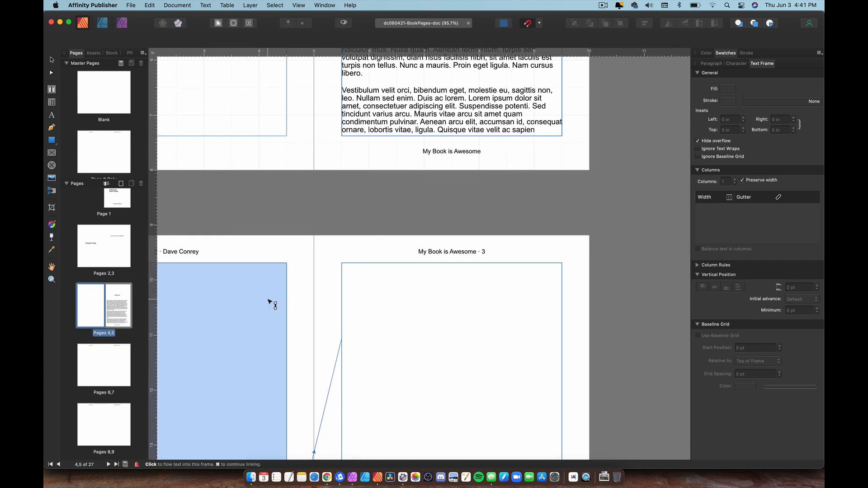
{"action": "left_click", "coordinate": [269, 301]}
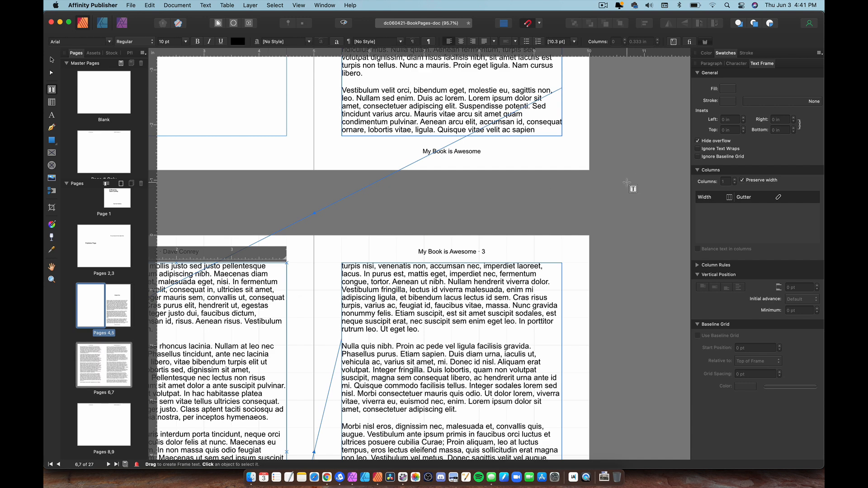
- Examine the text flow link from page 5 and how it continues through the frames on pages 6 to 9
{"action": "scroll", "coordinate": [571, 93], "scroll_direction": "up", "scroll_amount": 5}
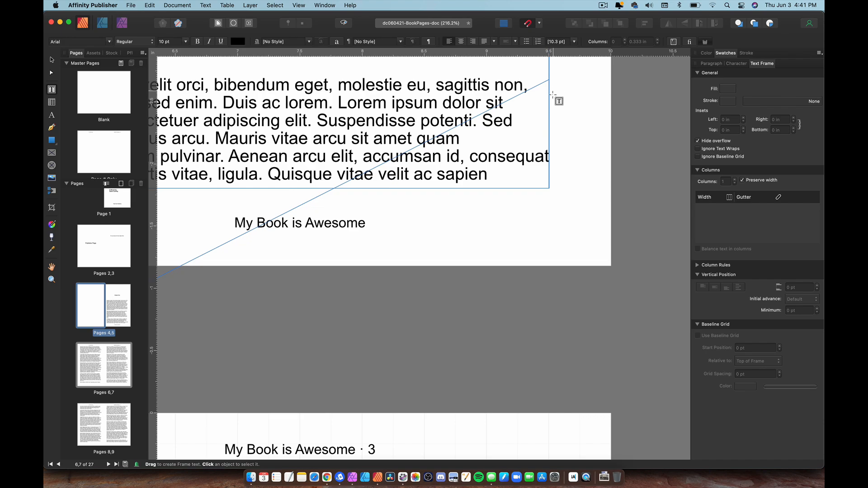
{"action": "scroll", "coordinate": [517, 145], "scroll_direction": "down", "scroll_amount": 5}
{"action": "scroll", "coordinate": [517, 146], "scroll_direction": "down", "scroll_amount": 1}
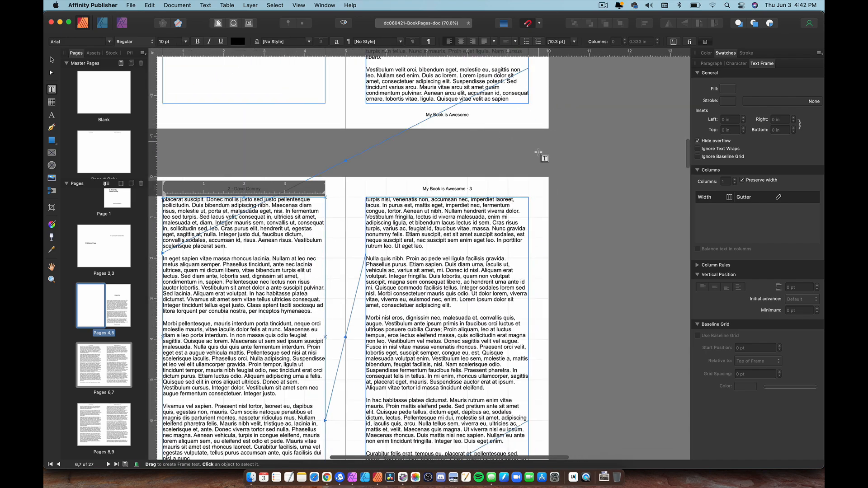
{"action": "scroll", "coordinate": [543, 156], "scroll_direction": "up", "scroll_amount": 8}
{"action": "scroll", "coordinate": [543, 157], "scroll_direction": "down", "scroll_amount": 2}
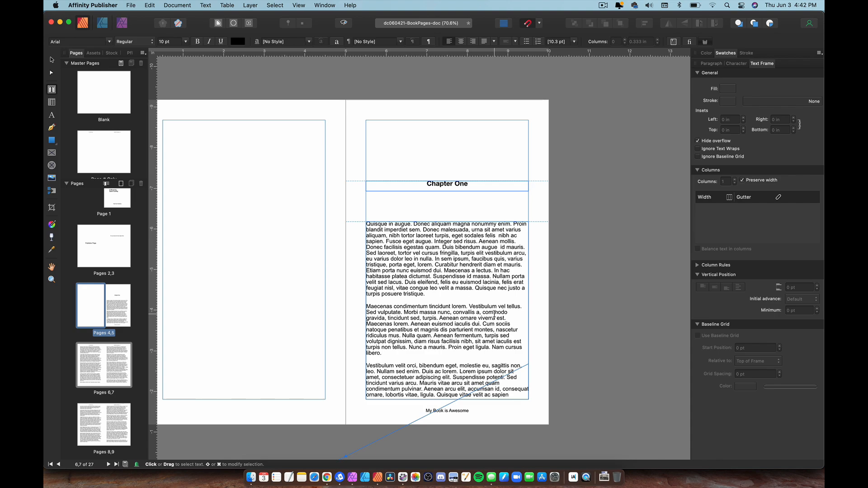
{"action": "scroll", "coordinate": [498, 313], "scroll_direction": "down", "scroll_amount": 15}
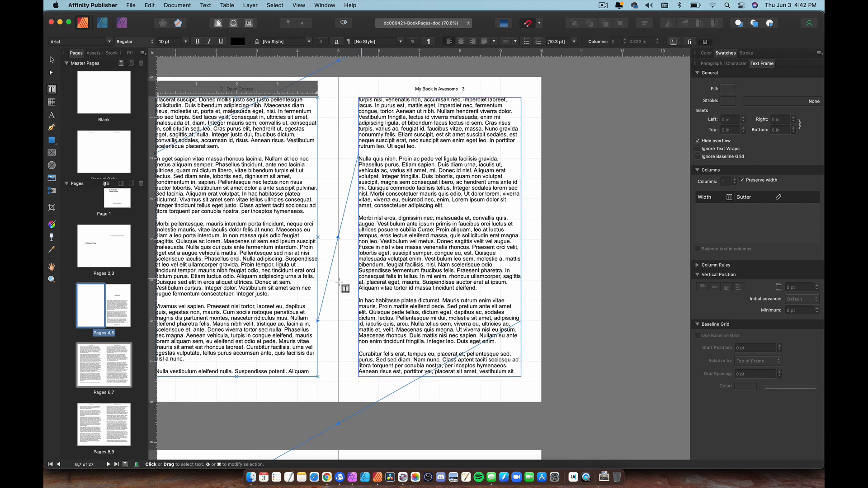
{"action": "scroll", "coordinate": [344, 263], "scroll_direction": "left", "scroll_amount": 3}
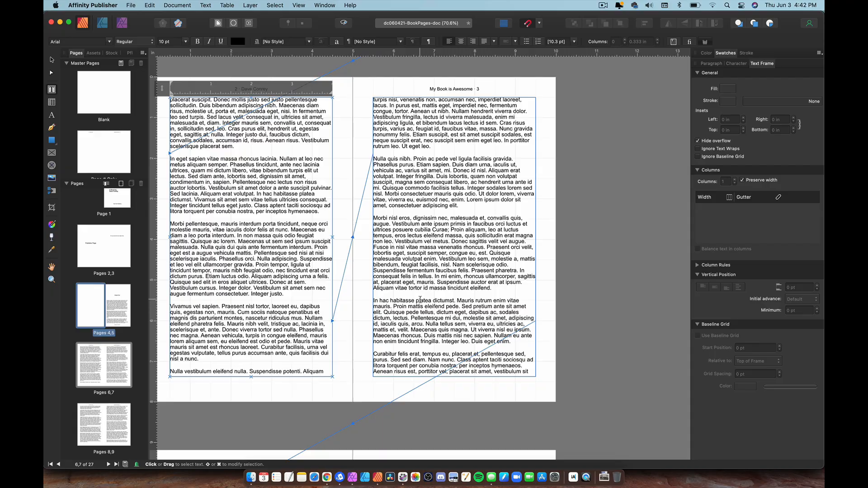
{"action": "scroll", "coordinate": [420, 299], "scroll_direction": "down", "scroll_amount": 3}
{"action": "scroll", "coordinate": [498, 298], "scroll_direction": "left", "scroll_amount": 1}
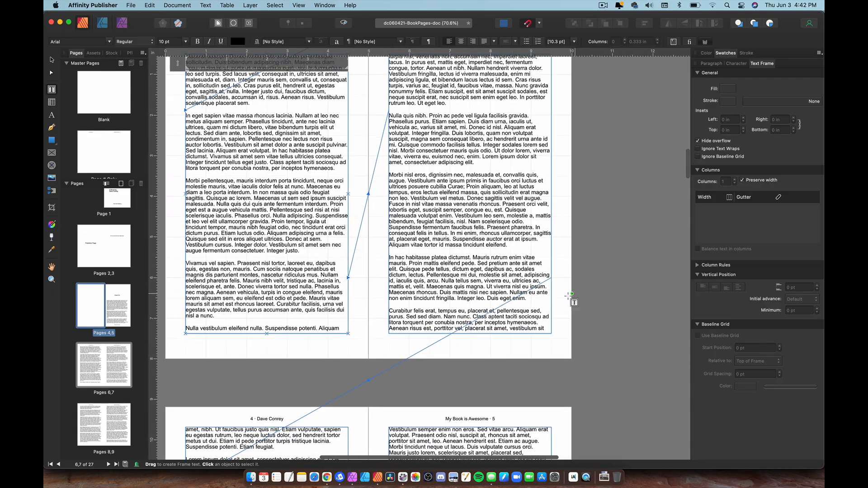
- Insert 2 pages after page 27 using the Interior Page master
{"action": "scroll", "coordinate": [569, 296], "scroll_direction": "down", "scroll_amount": 20}
{"action": "scroll", "coordinate": [96, 361], "scroll_direction": "down", "scroll_amount": 10}
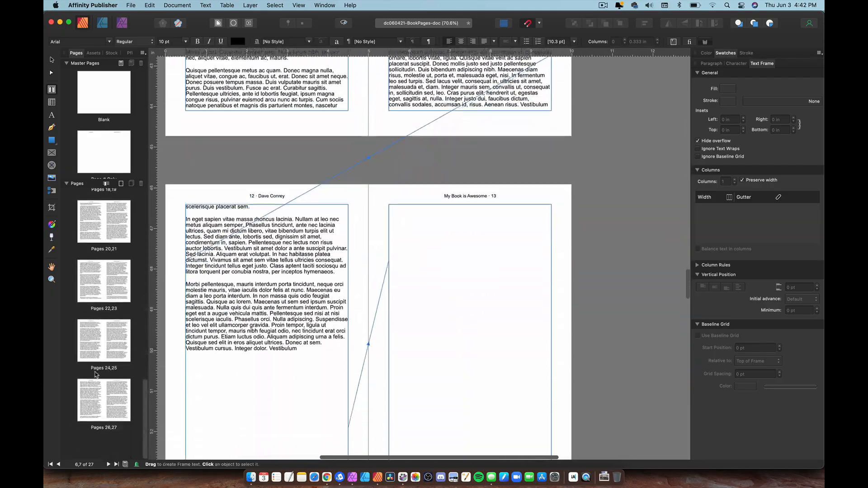
{"action": "double_click", "coordinate": [95, 414]}
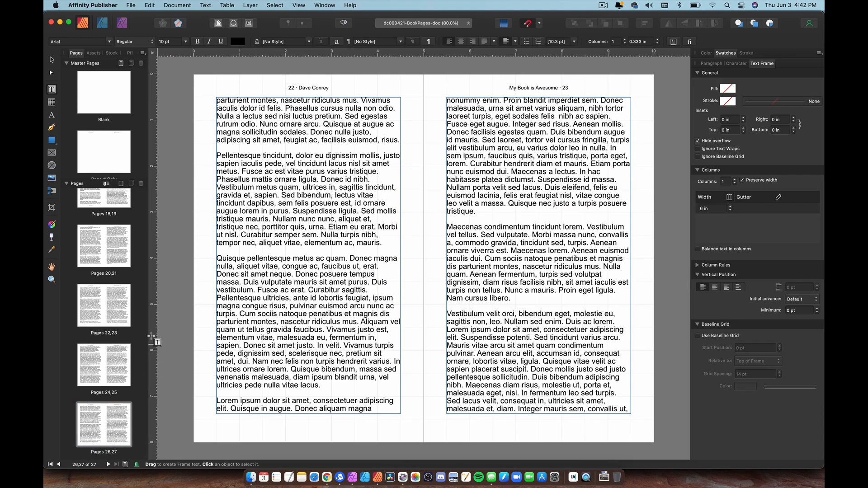
{"action": "left_click", "coordinate": [121, 185]}
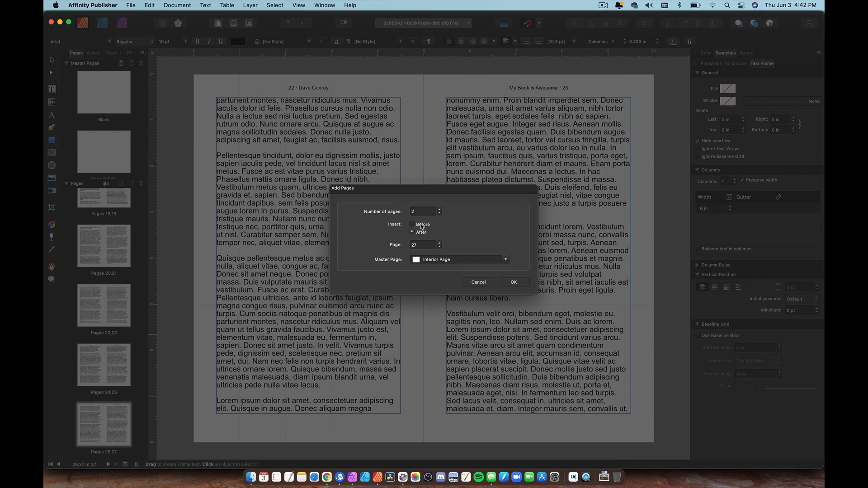
{"action": "left_click", "coordinate": [514, 283]}
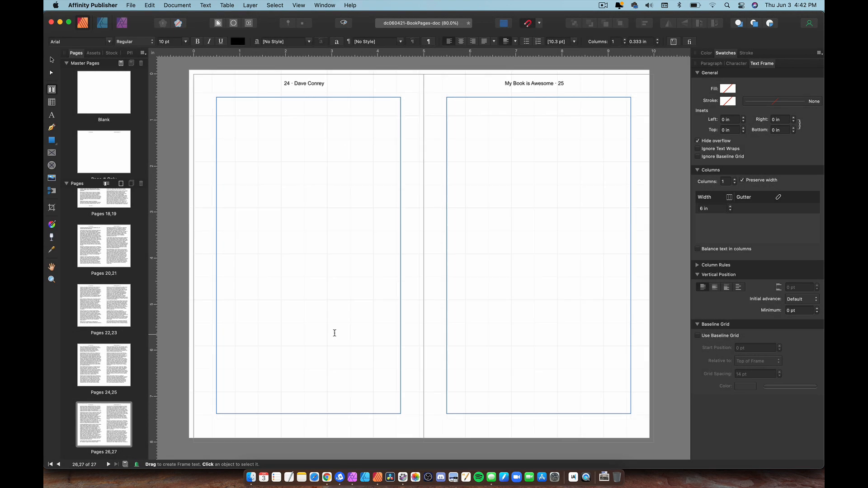
- Flow the text from page 27's body frame into the frames on pages 28 and 29
{"action": "scroll", "coordinate": [375, 224], "scroll_direction": "up", "scroll_amount": 5}
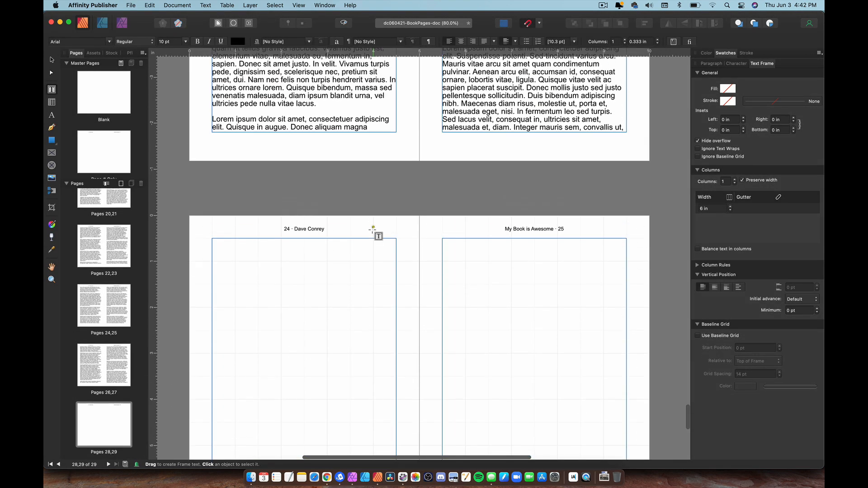
{"action": "left_click", "coordinate": [593, 138]}
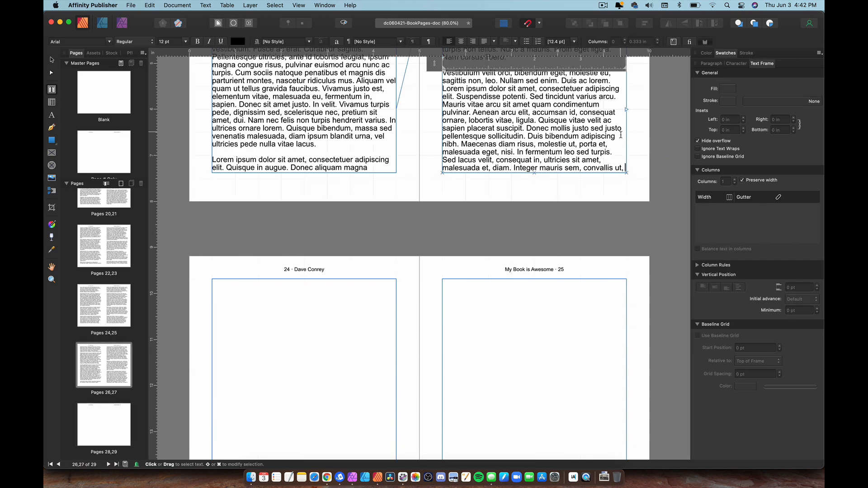
{"action": "left_click", "coordinate": [627, 109], "text": "shift"}
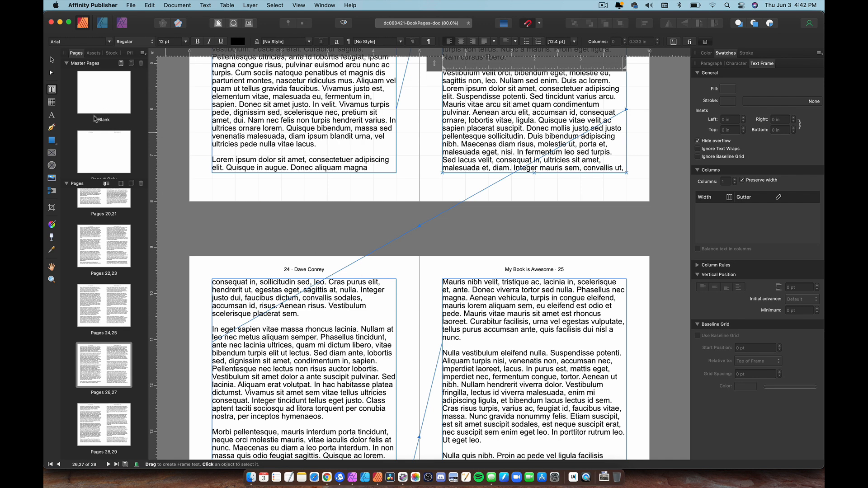
- Open the Chapter Page master and select its left body frame to inspect the text flow linking
{"action": "scroll", "coordinate": [116, 155], "scroll_direction": "down", "scroll_amount": 5}
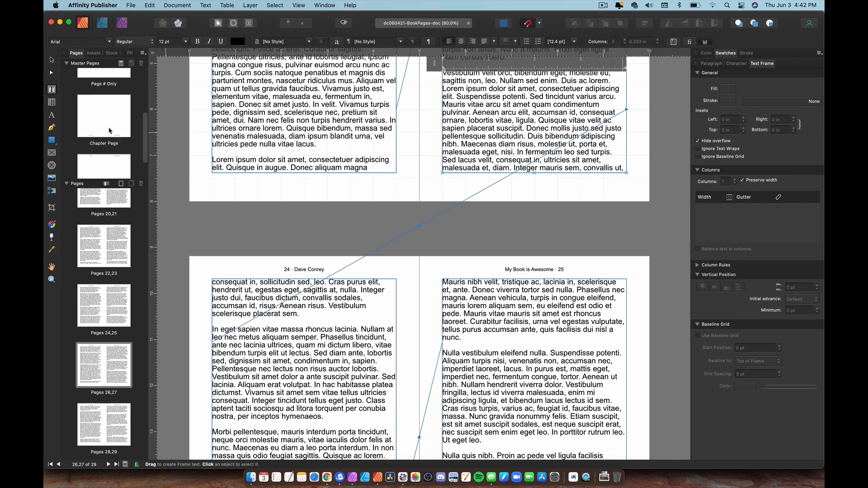
{"action": "scroll", "coordinate": [109, 131], "scroll_direction": "down", "scroll_amount": 3}
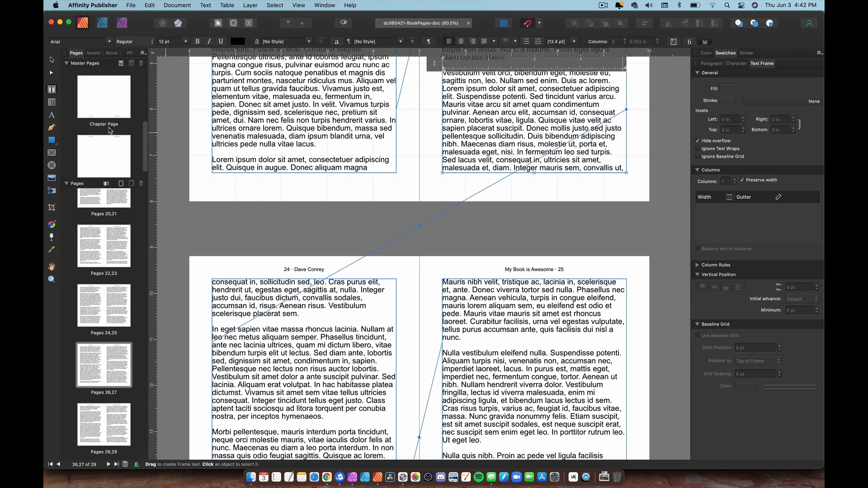
{"action": "double_click", "coordinate": [104, 93]}
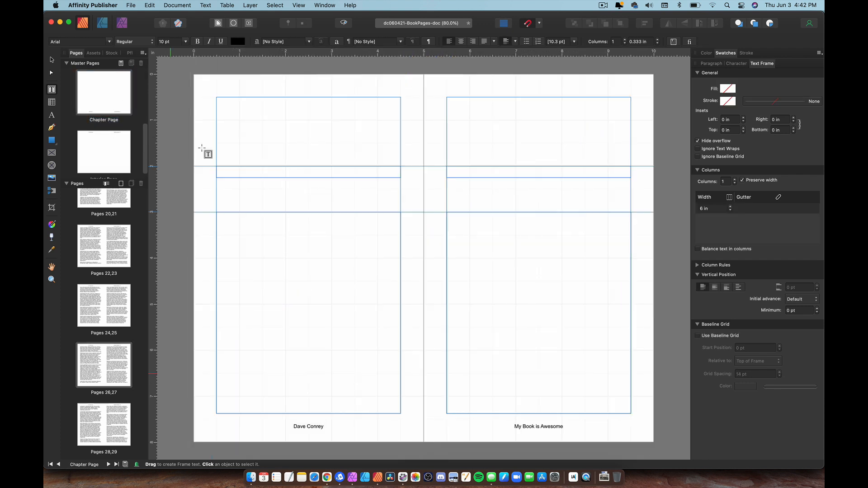
{"action": "left_click", "coordinate": [364, 295]}
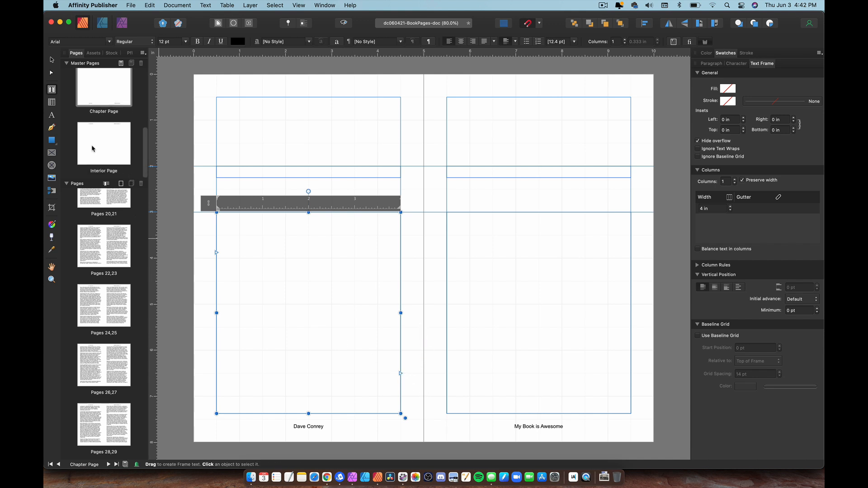
- Inspect the link between the body frames on the Interior Page master, and return to the pages 26–27 spread
{"action": "double_click", "coordinate": [97, 161]}
{"action": "left_click", "coordinate": [376, 262]}
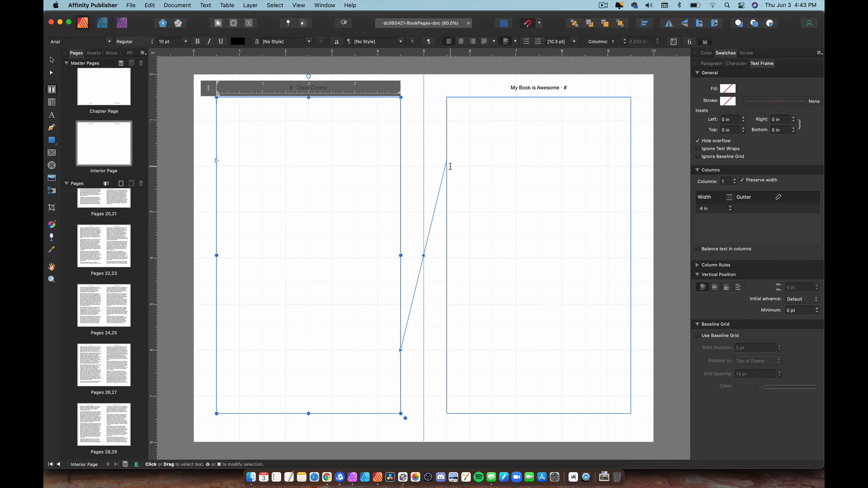
{"action": "double_click", "coordinate": [105, 395]}
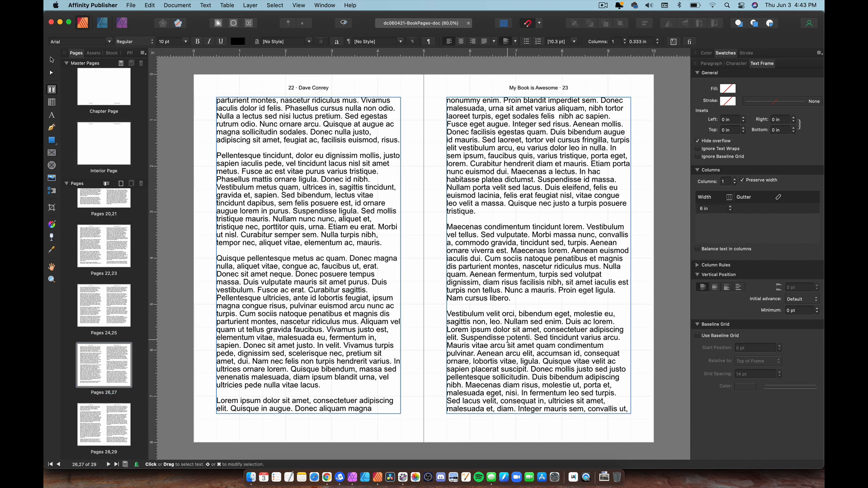